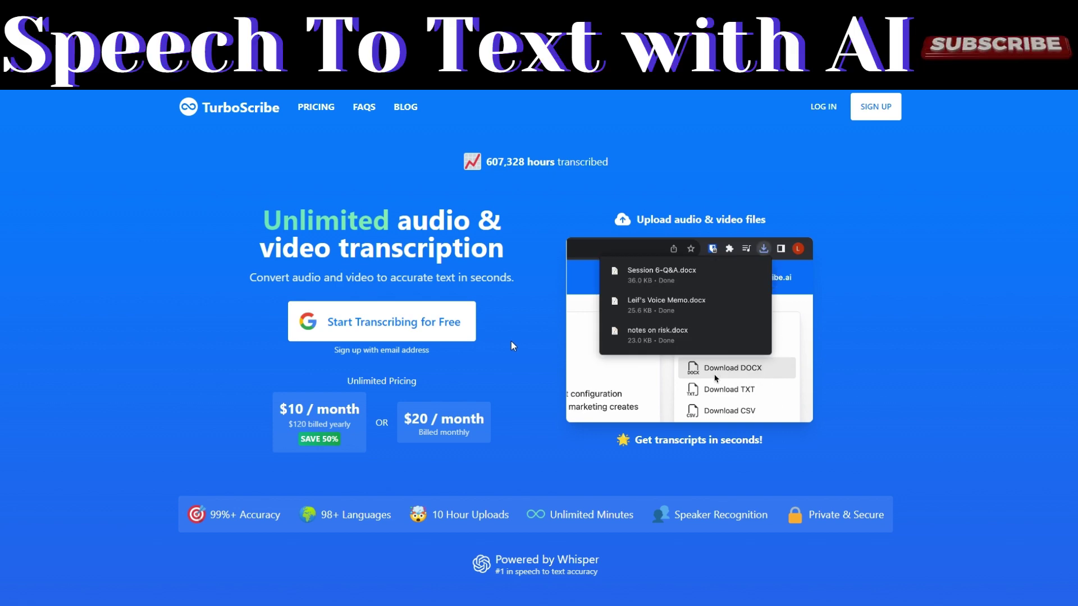
- Sign up for TurboScribe with Google and start transcribing a first file
left_click(876, 107)
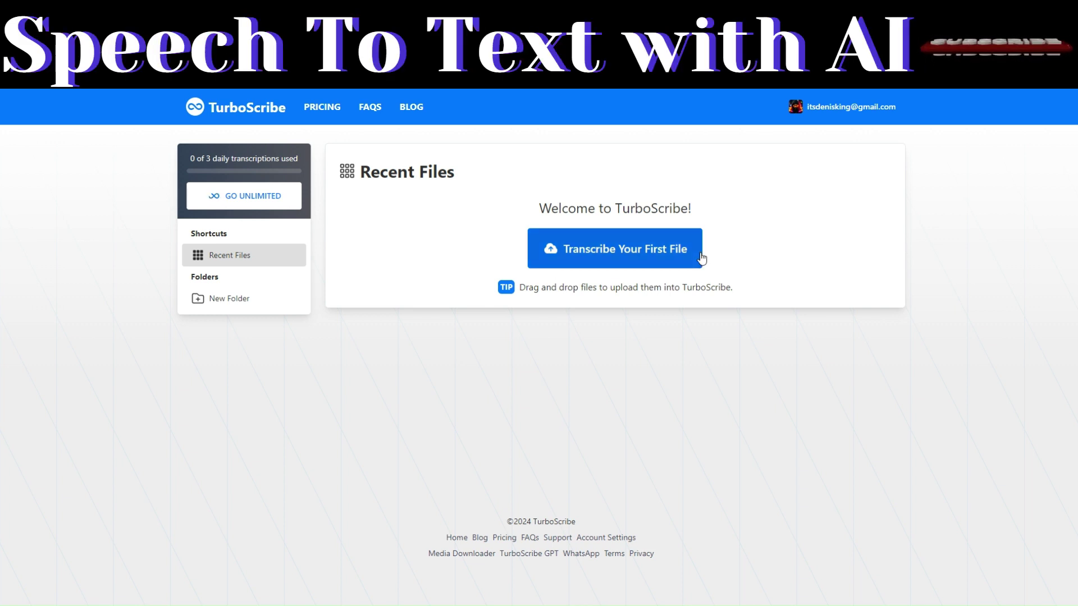
left_click(617, 256)
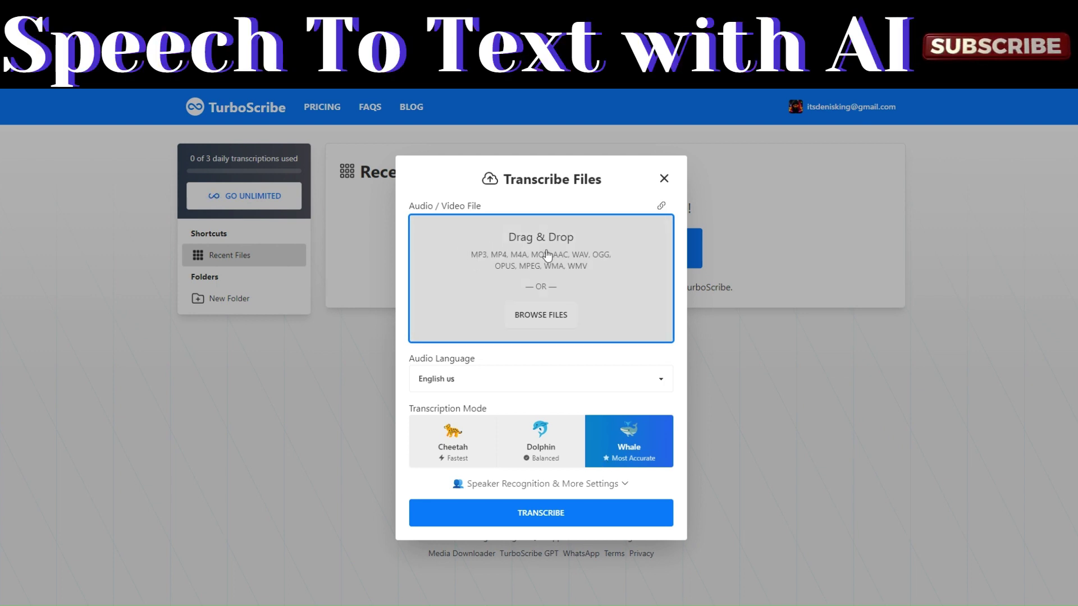
- Upload The Mighty Roman Empire.mp3 from the Documents folder
left_click(542, 315)
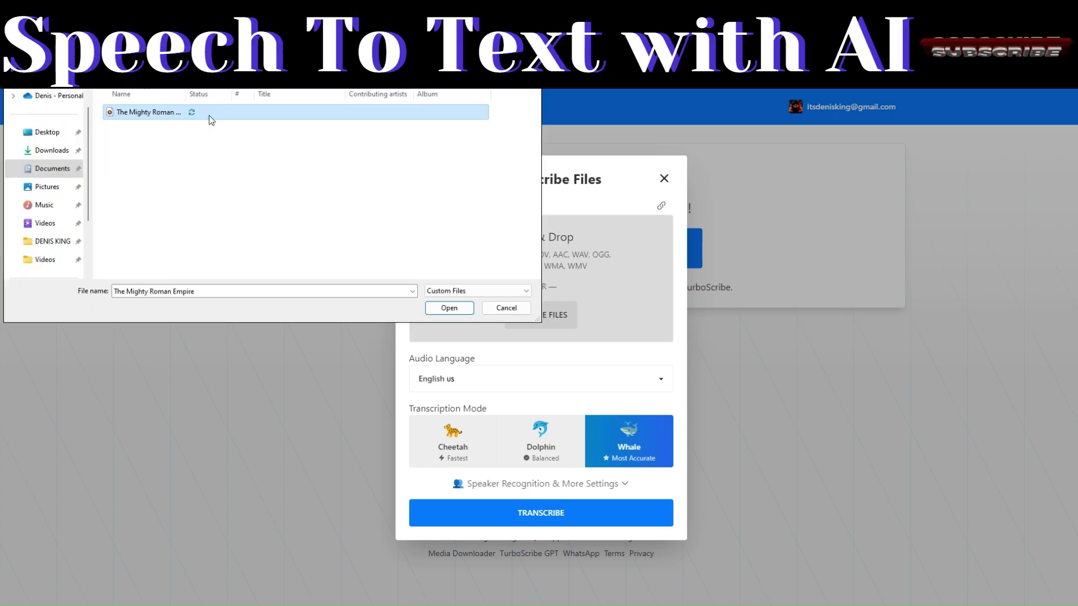
left_click(450, 308)
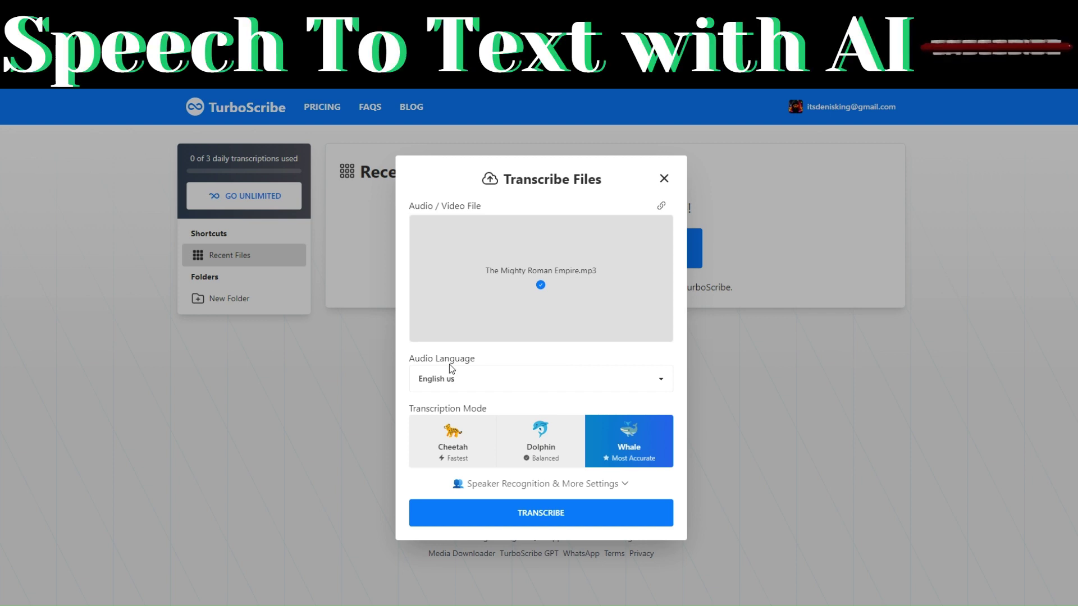
- Transcribe the MP3 in English using Whale mode, after reviewing Speaker Recognition & More Settings
left_click(474, 379)
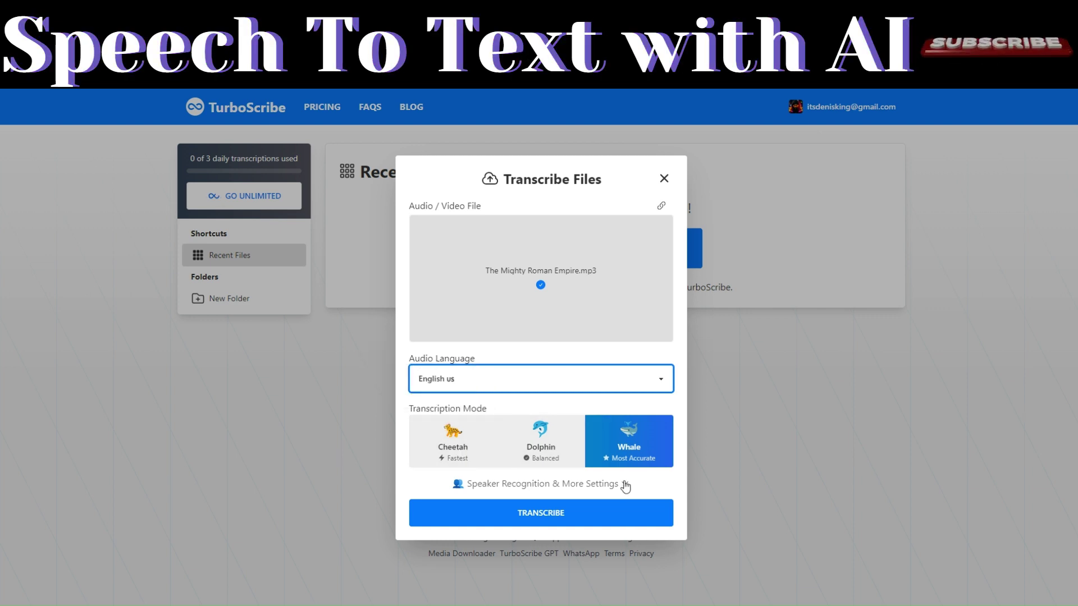
mouse_move(623, 434)
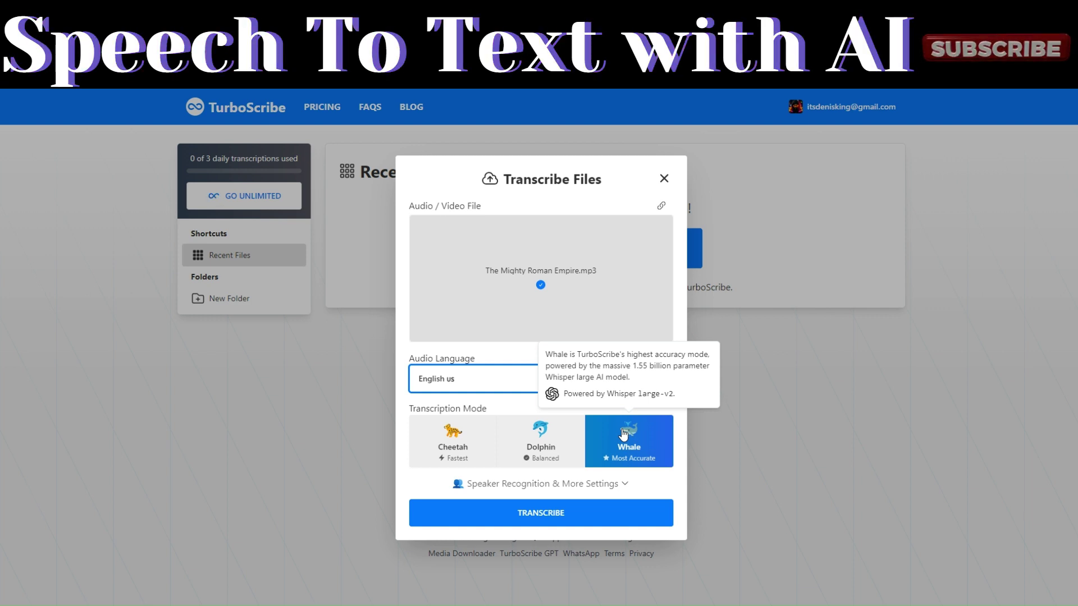
left_click(554, 484)
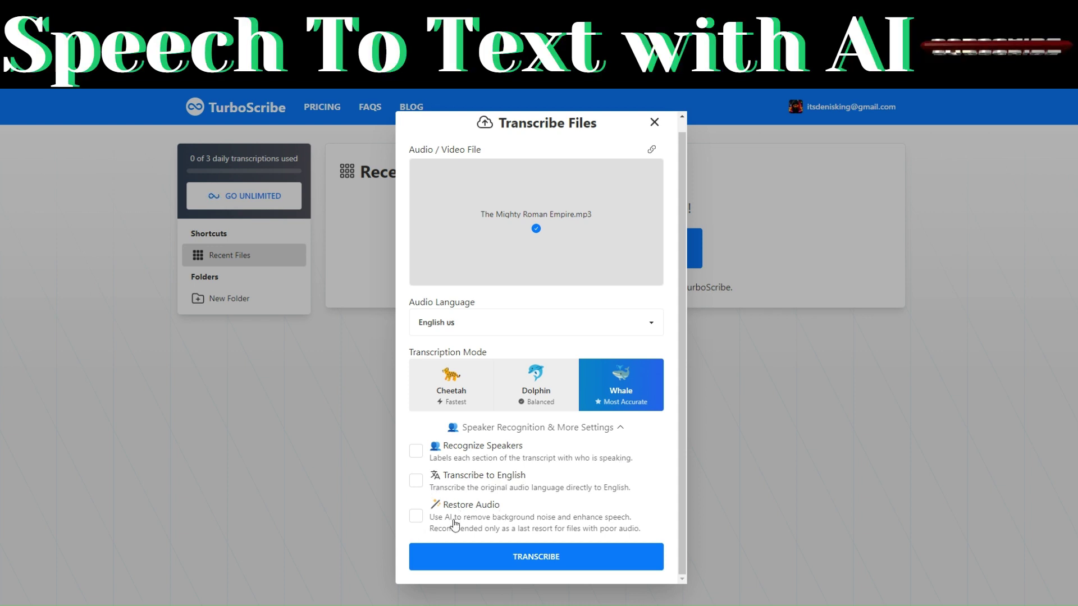
left_click(593, 566)
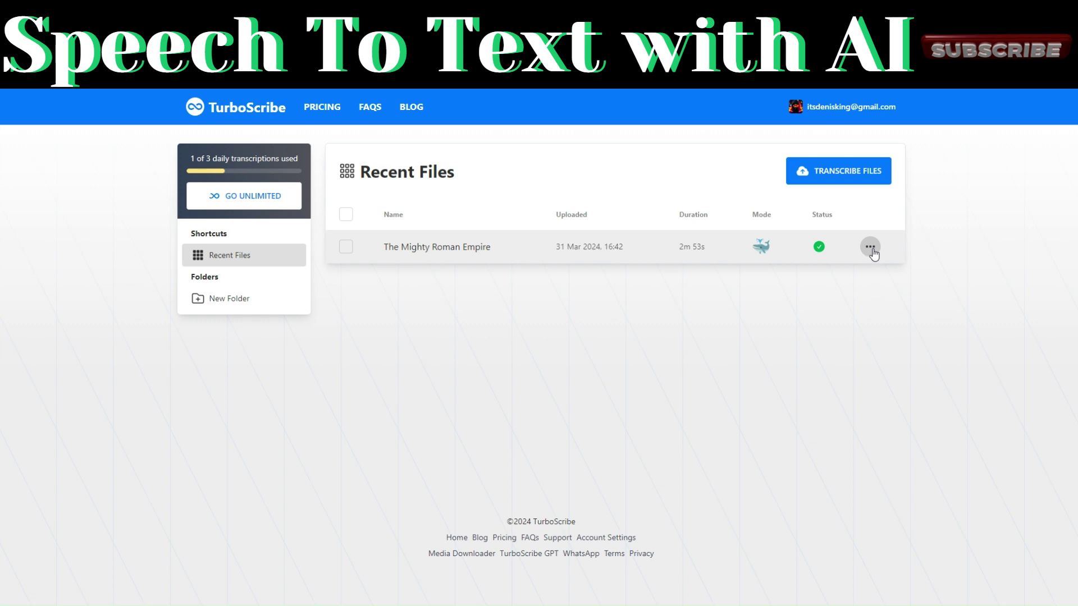
- Open The Mighty Roman Empire transcript and play its audio from the 0:20 and 0:51 passages
left_click(870, 249)
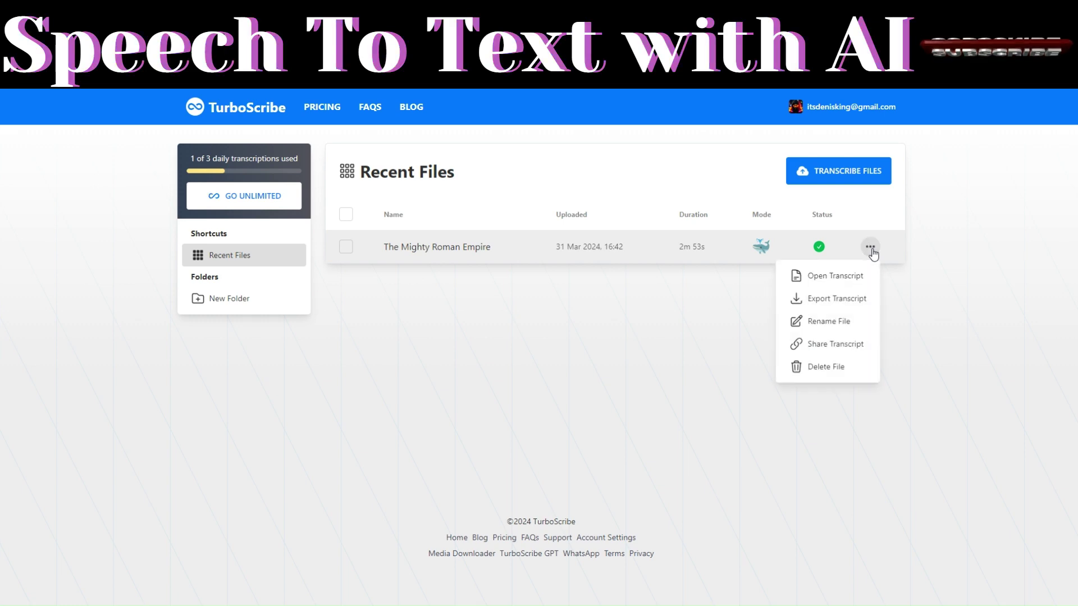
left_click(825, 284)
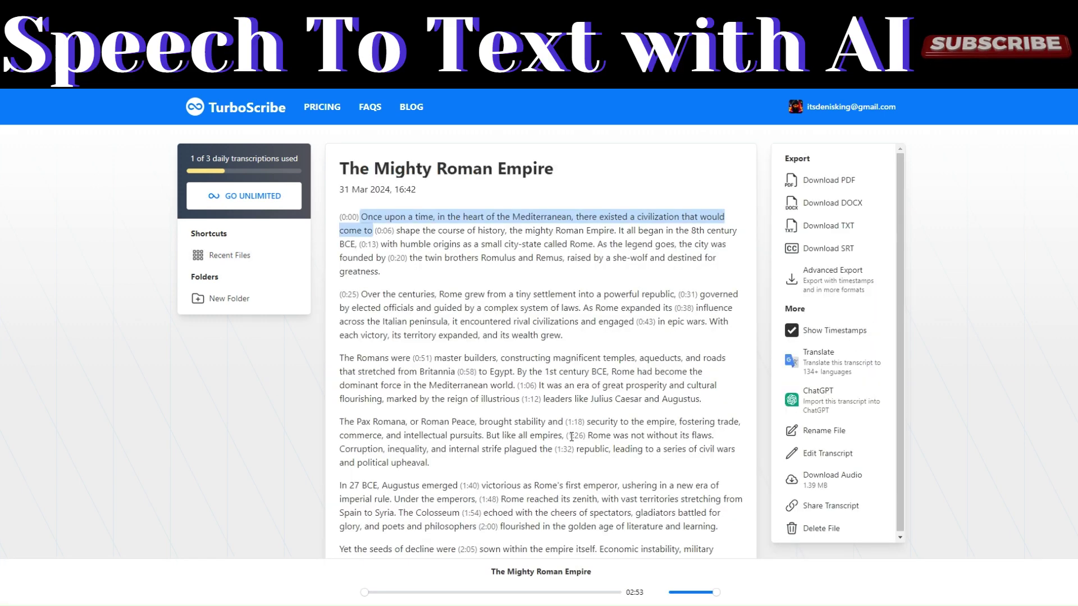
scroll(527, 426, "down", 5)
scroll(527, 426, "up", 5)
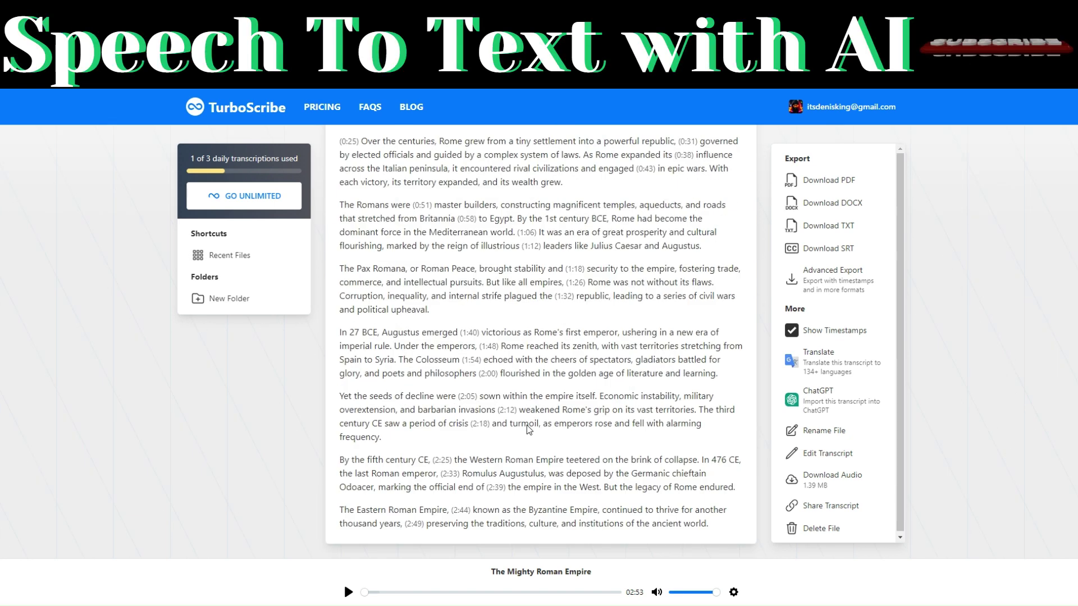
left_click(397, 592)
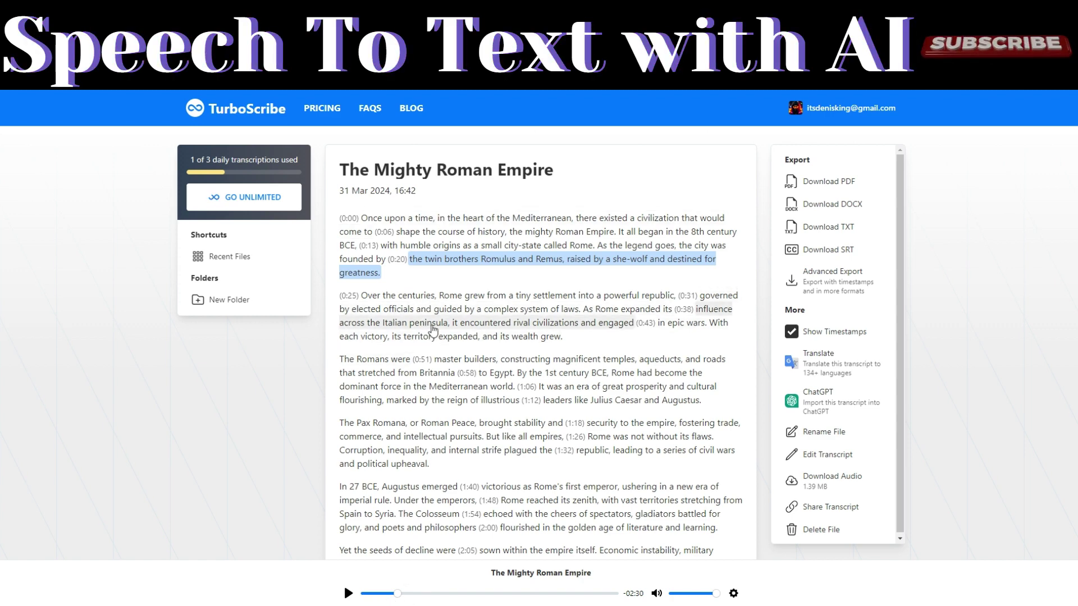
left_click(494, 365)
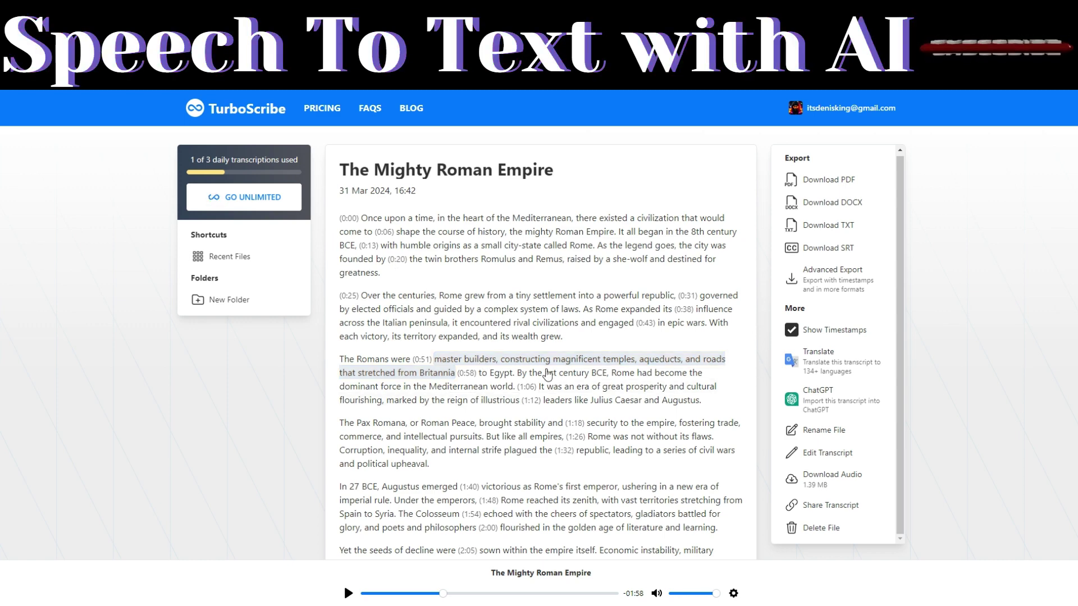
- Change 'tiny' to 'small' in the 0:25–0:31 segment, save, and finish editing
left_click(816, 455)
mouse_move(482, 319)
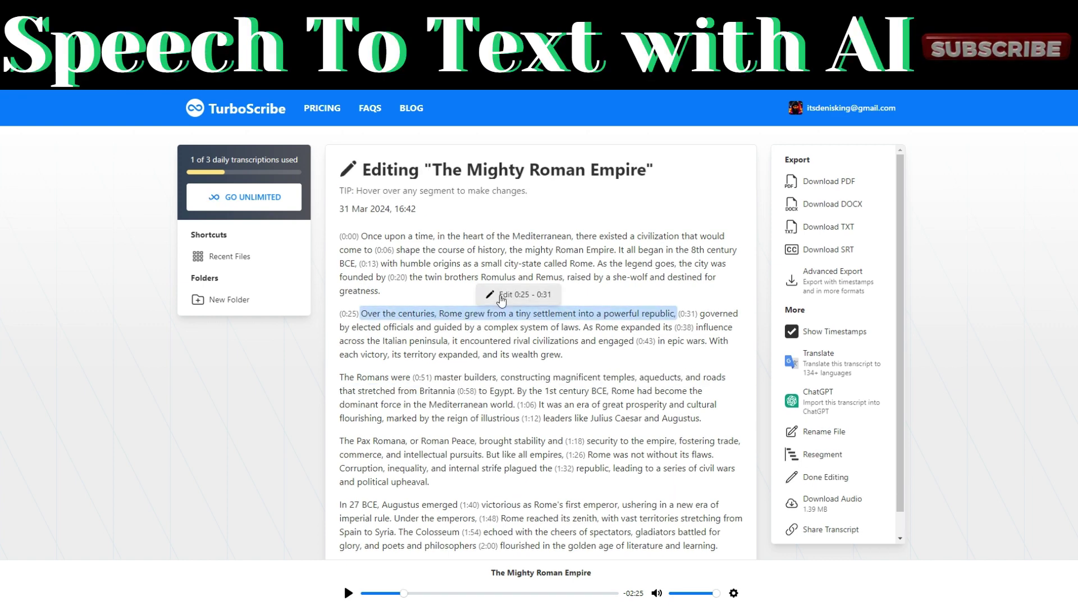
left_click(501, 299)
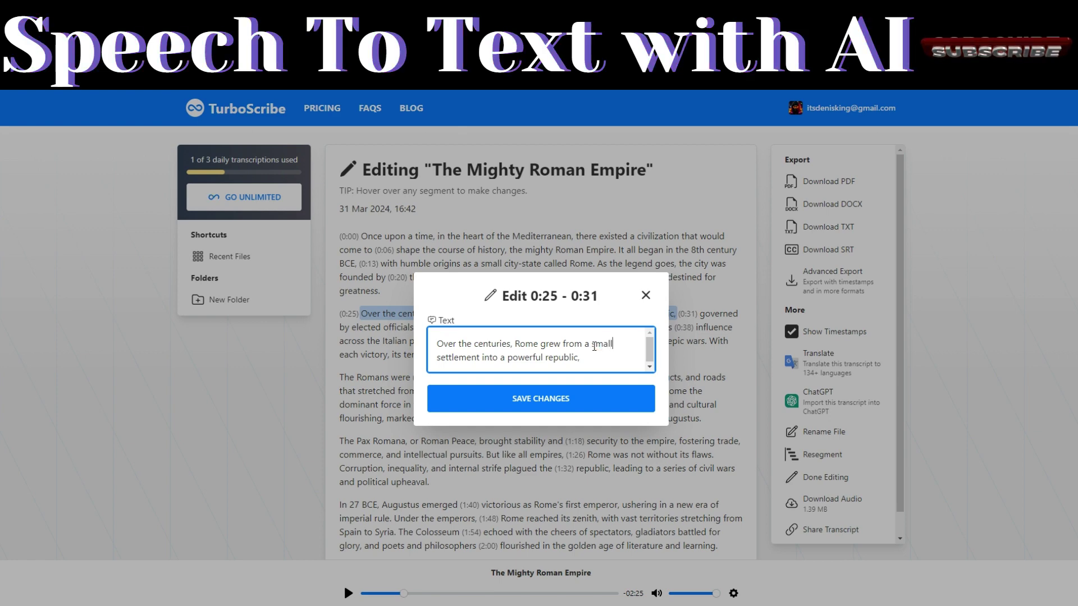
left_click(543, 398)
scroll(543, 394, "down", 1)
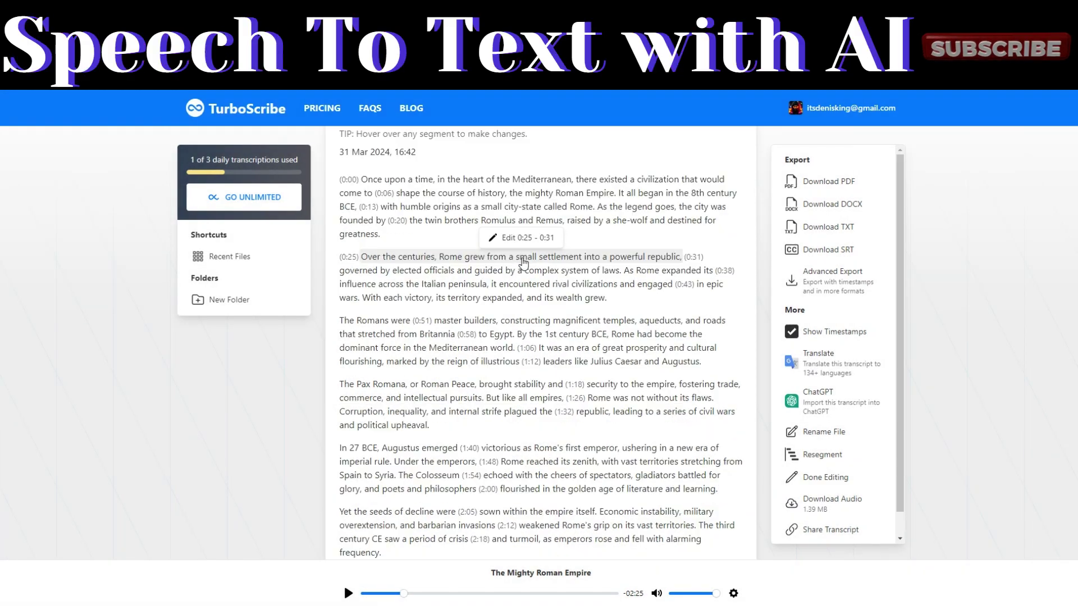
scroll(830, 459, "down", 1)
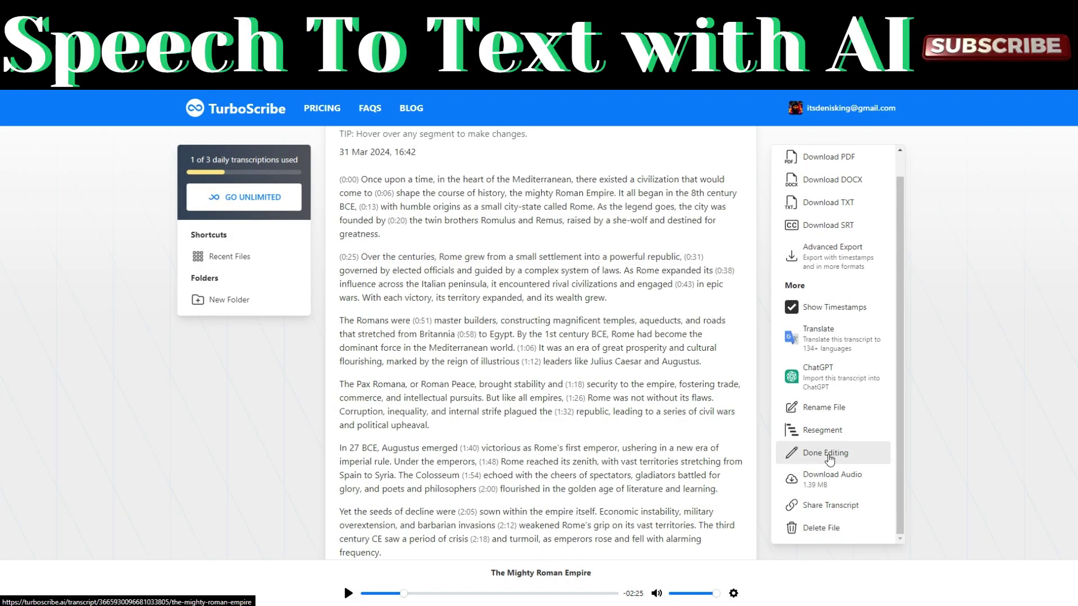
left_click(829, 459)
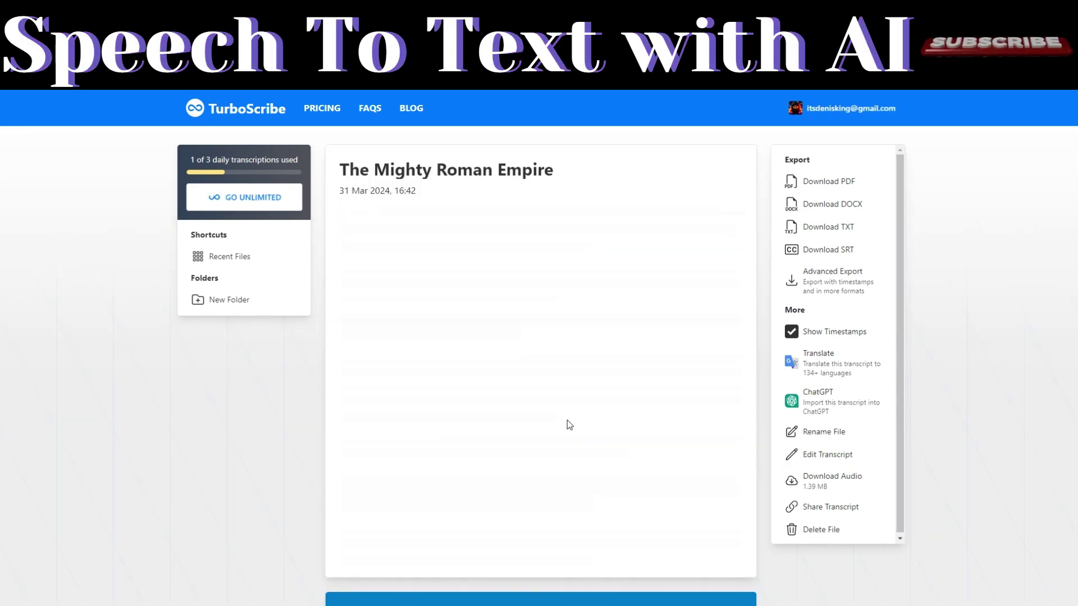
scroll(604, 404, "down", 2)
- Translate the transcript into German with Google Translate
left_click(818, 356)
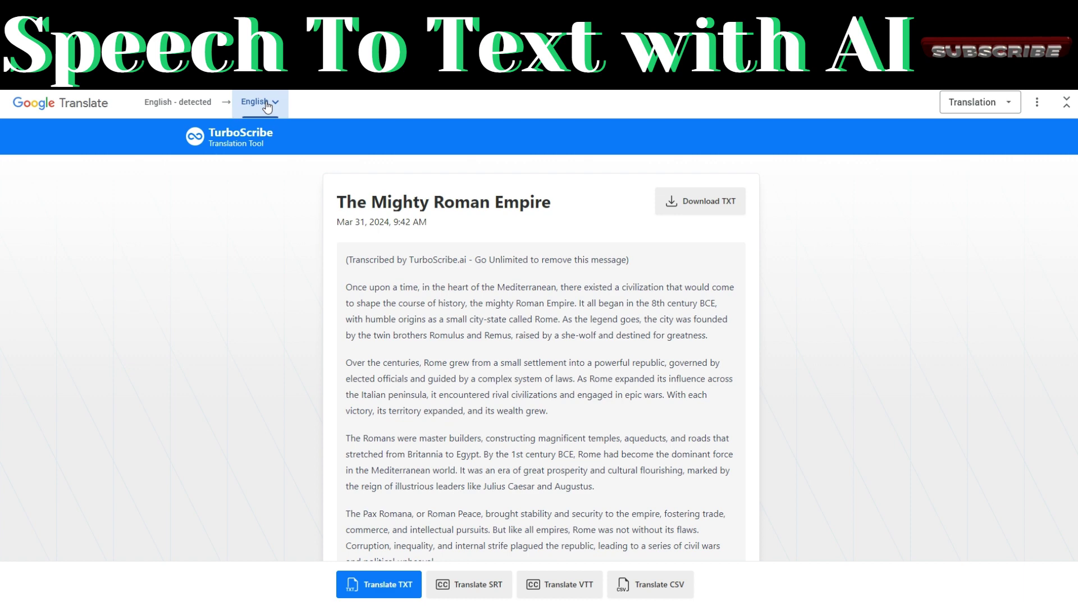
left_click(267, 106)
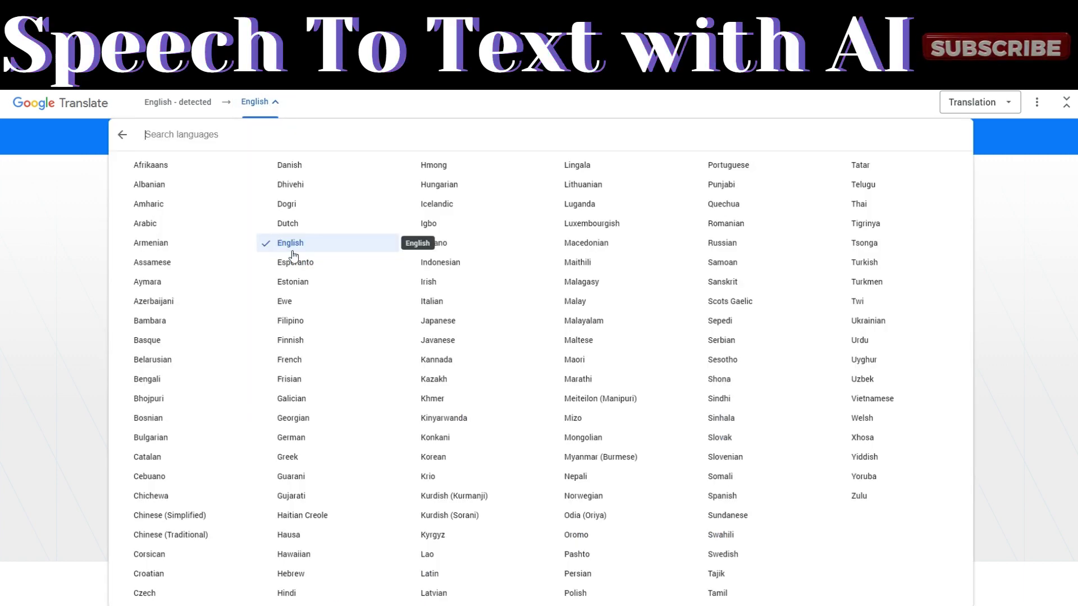
left_click(292, 437)
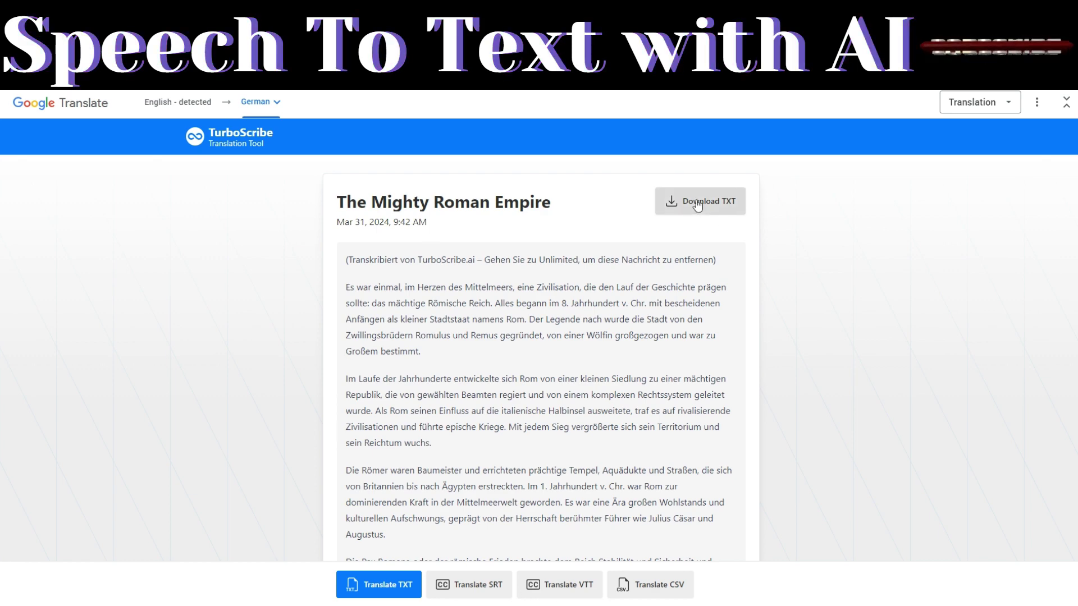
scroll(685, 337, "down", 5)
scroll(677, 393, "up", 5)
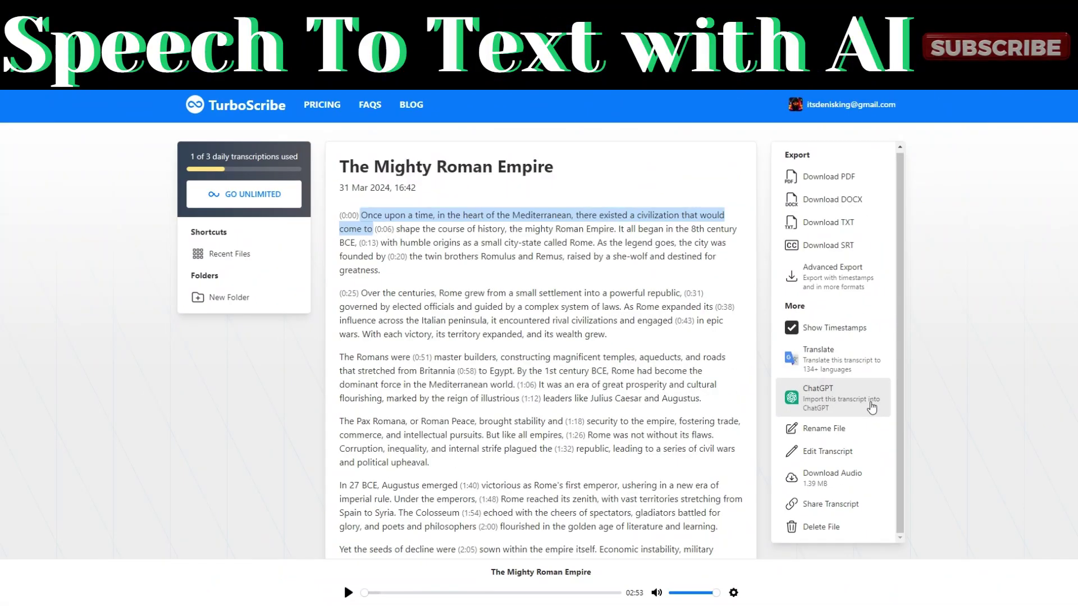
- Copy a Detailed Summary prompt of the transcript and open ChatGPT
left_click(830, 402)
left_click(557, 457)
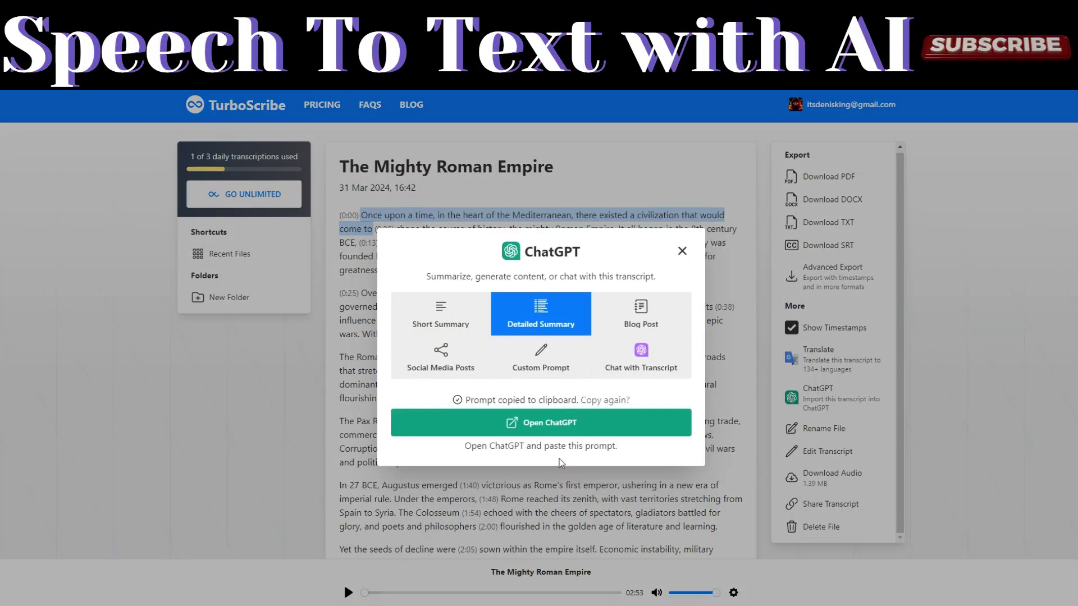
left_click(517, 442)
- Paste and send the Detailed Summary prompt in ChatGPT, then keep the name The Mighty Roman Empire
right_click(402, 596)
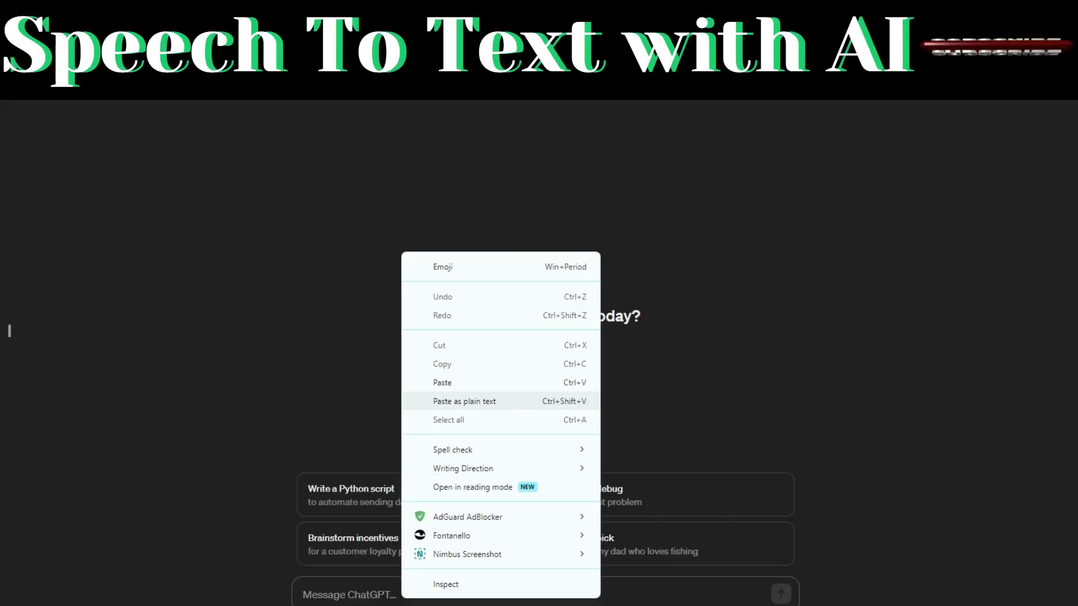
left_click(442, 383)
left_click(781, 595)
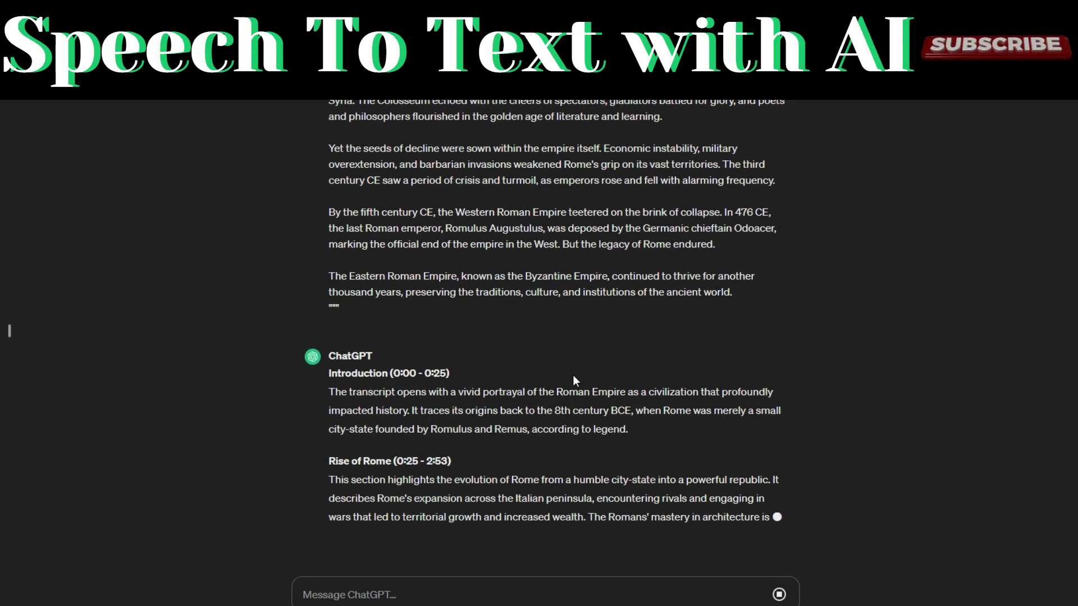
scroll(573, 375, "up", 10)
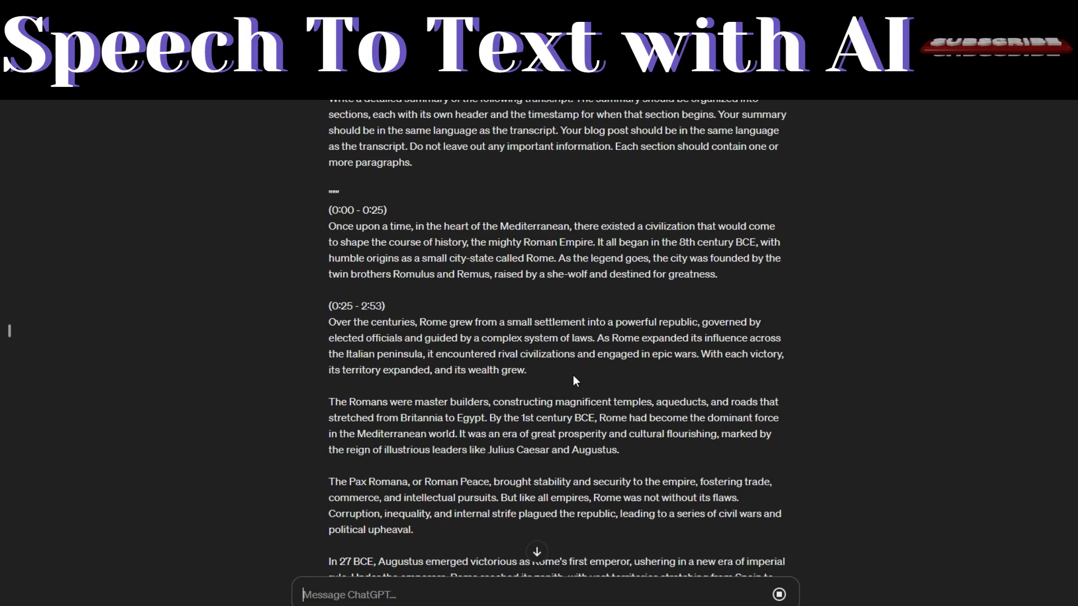
scroll(500, 313, "down", 15)
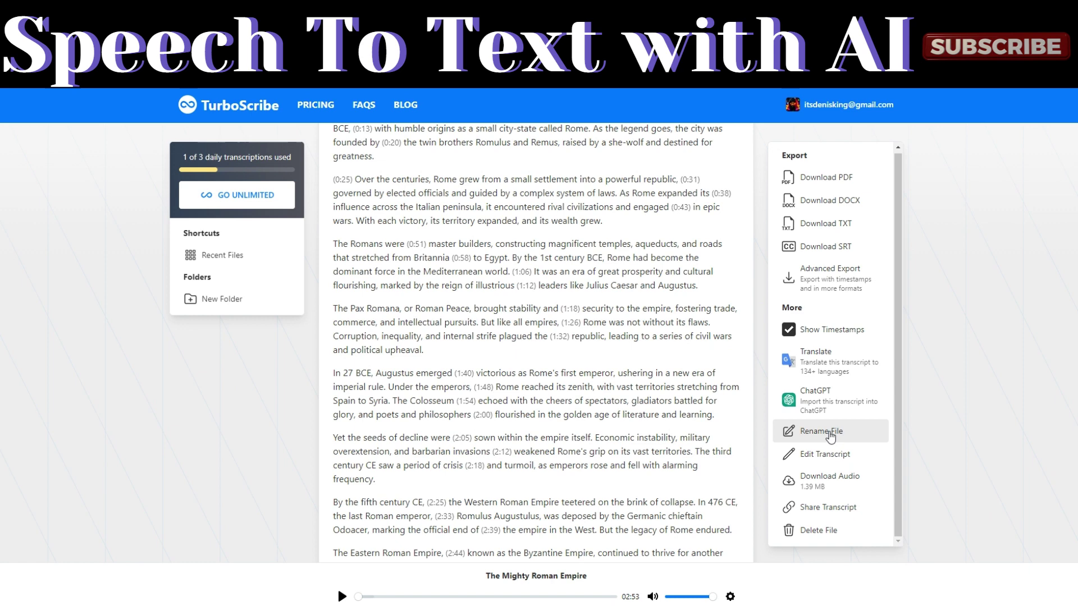
left_click(825, 432)
left_click(572, 388)
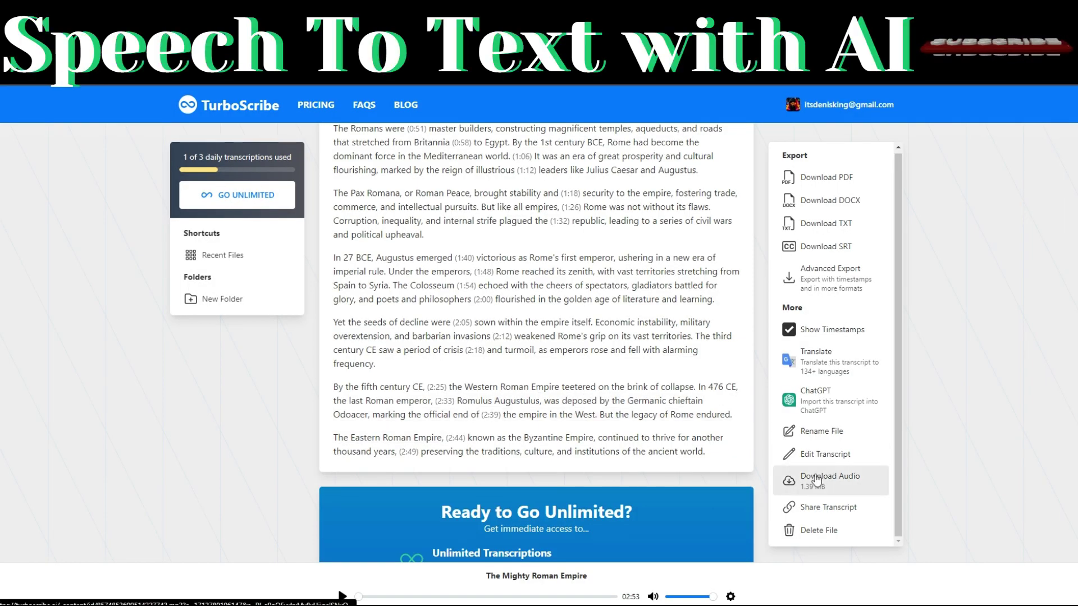
- Download the transcript's audio and copy its secure share link
left_click(830, 479)
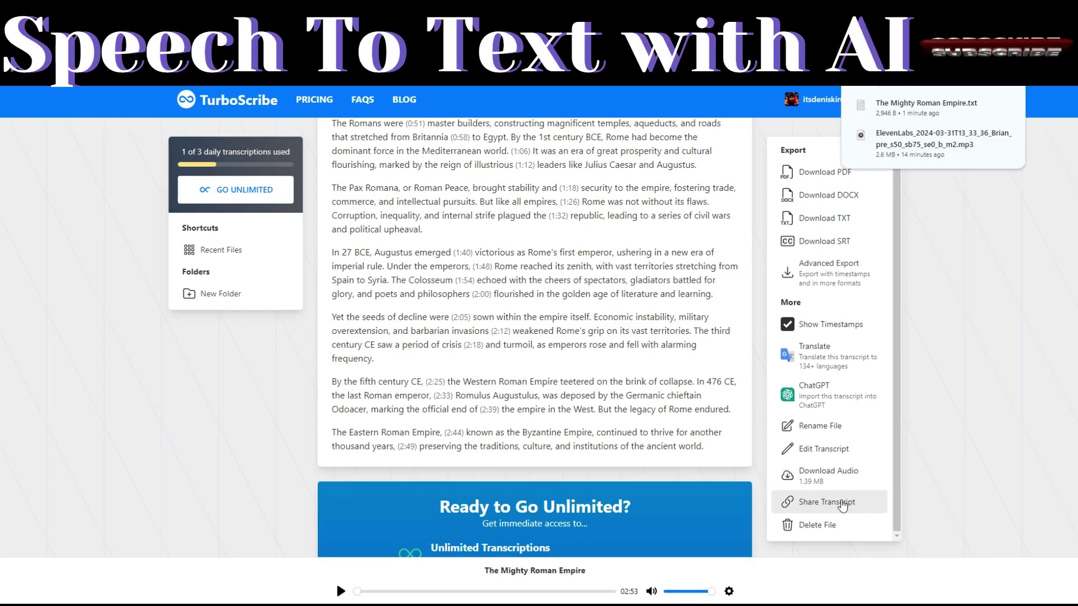
left_click(827, 502)
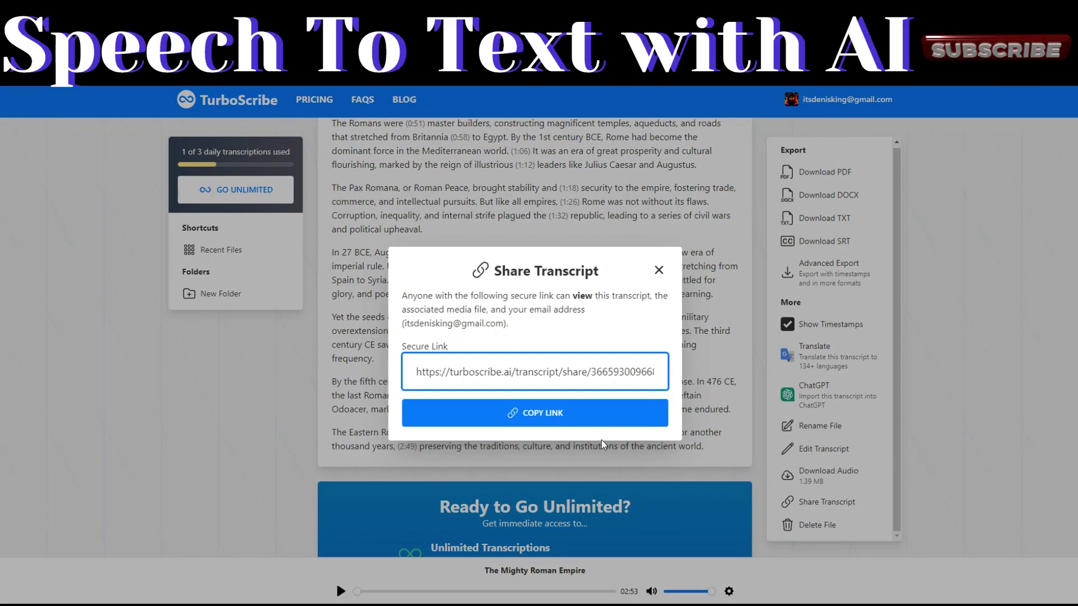
left_click(561, 415)
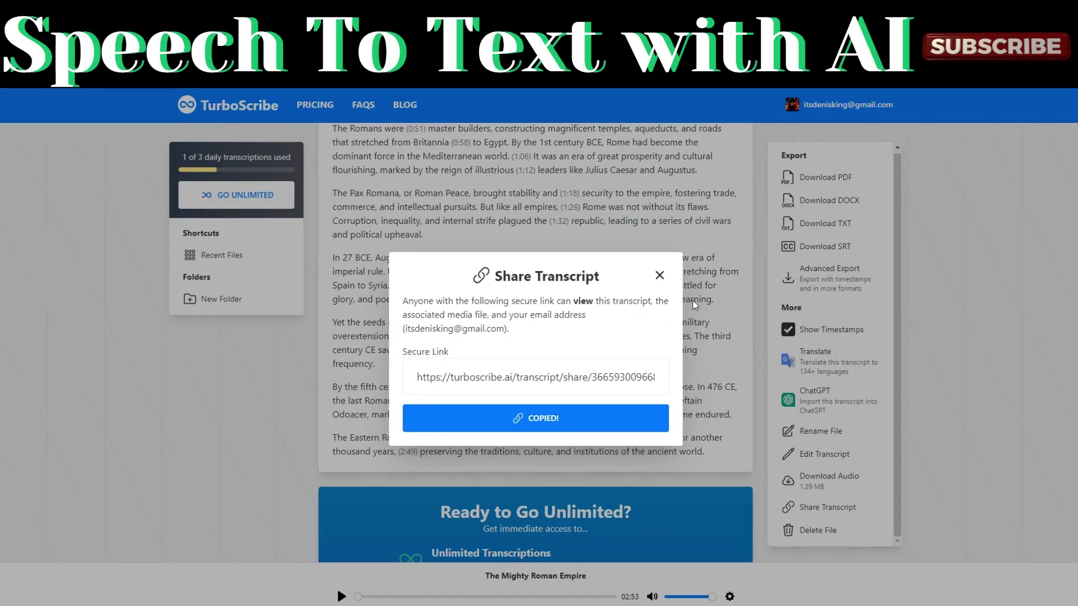
left_click(660, 276)
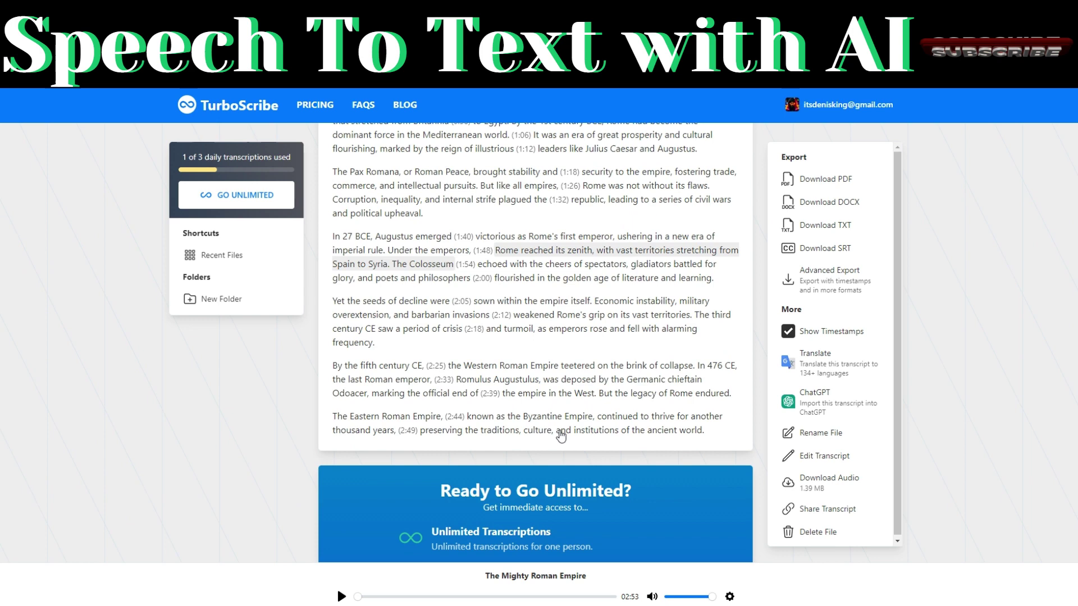
- Create a folder named Work from the Recent Files page
scroll(561, 436, "down", 3)
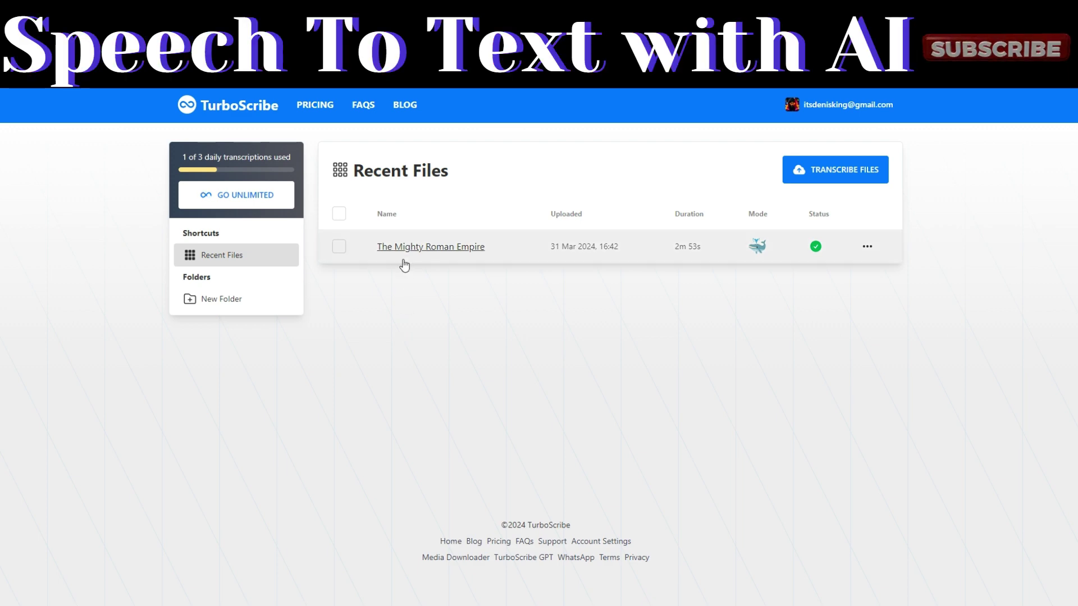
left_click(242, 308)
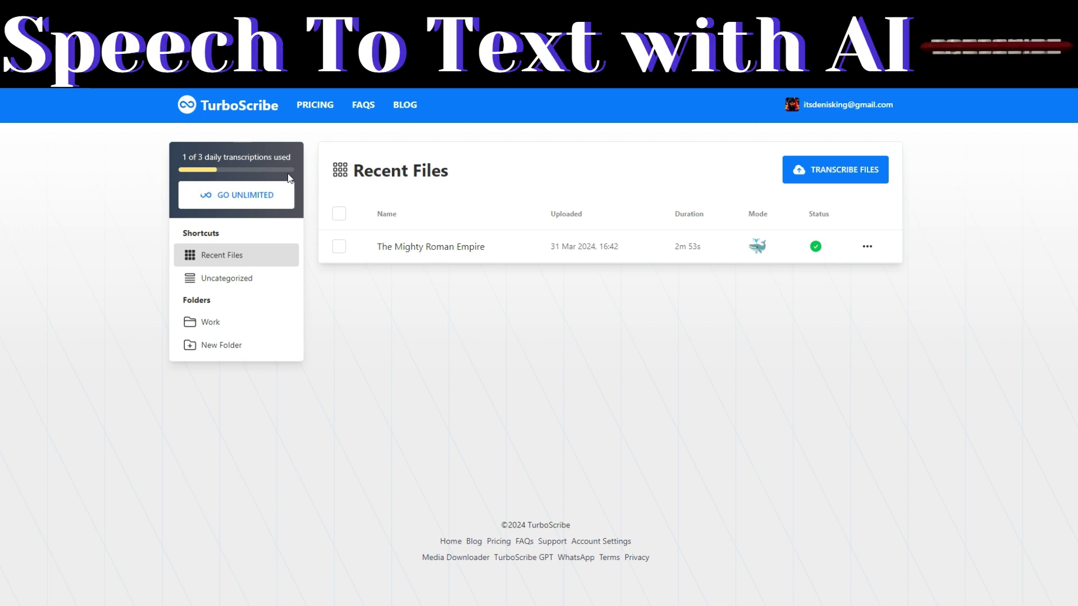
- Show the Pricing page comparing the Free plan with the $10/month Unlimited plan
left_click(315, 105)
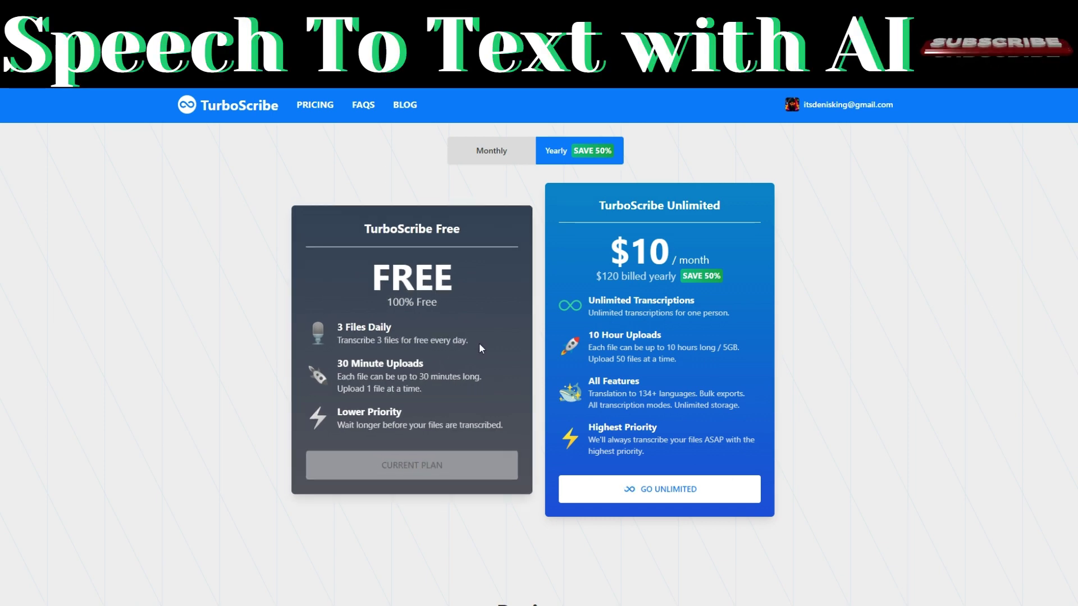
scroll(480, 346, "up", 1)
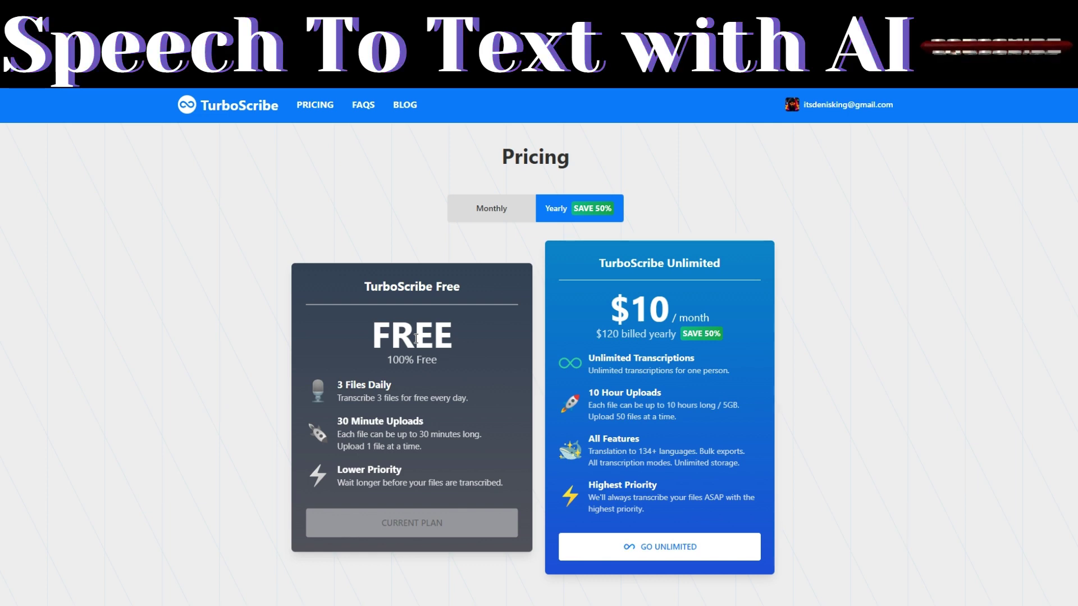